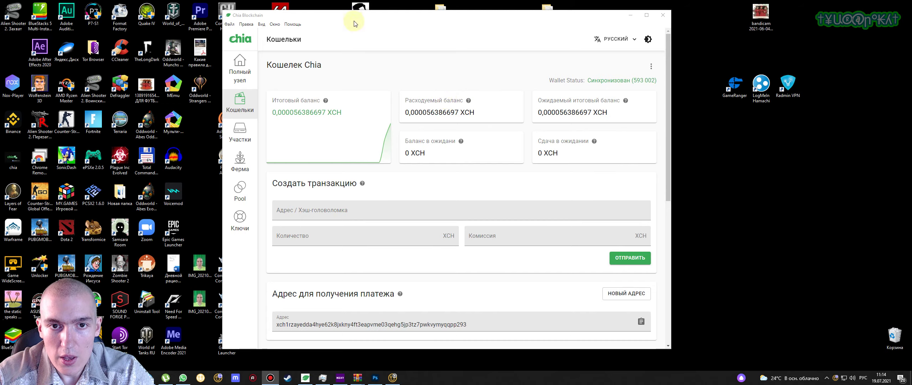
Step: Maximize the Chia Blockchain window and look over the wallet page down to its transaction history
left_click_drag(424, 21, 448, 23)
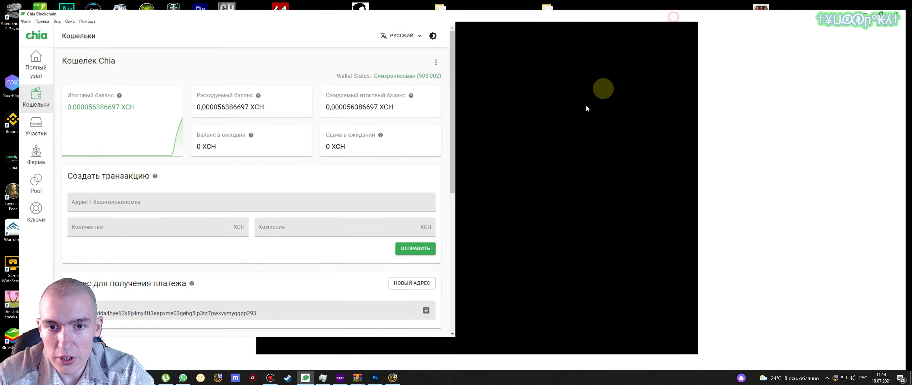
left_click(671, 16)
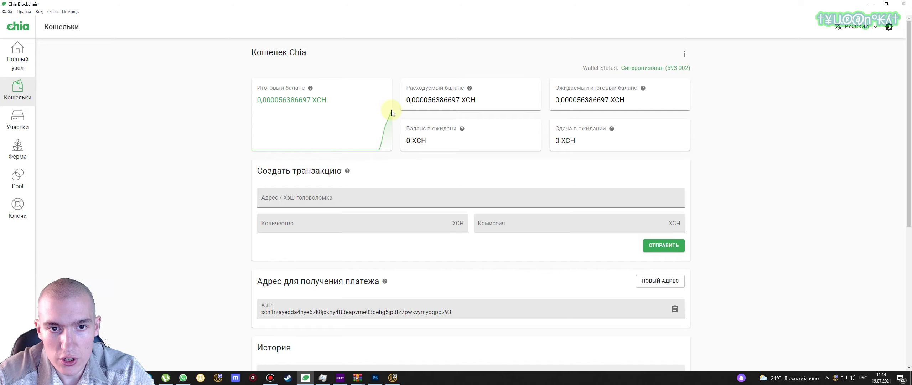
scroll(390, 117, "down", 3)
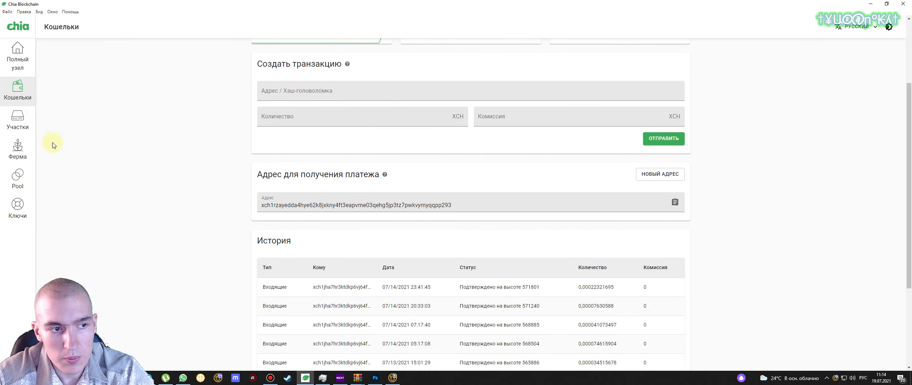
Step: Review the list of harvester plots and their farming status
left_click(22, 123)
scroll(420, 118, "up", 2)
scroll(420, 118, "down", 2)
scroll(420, 119, "up", 2)
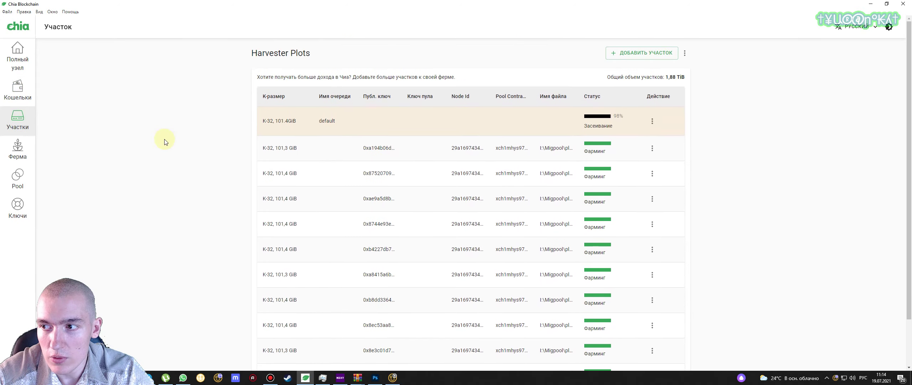
Step: Return to the Chia wallet and show the second page of its transaction history
left_click(17, 91)
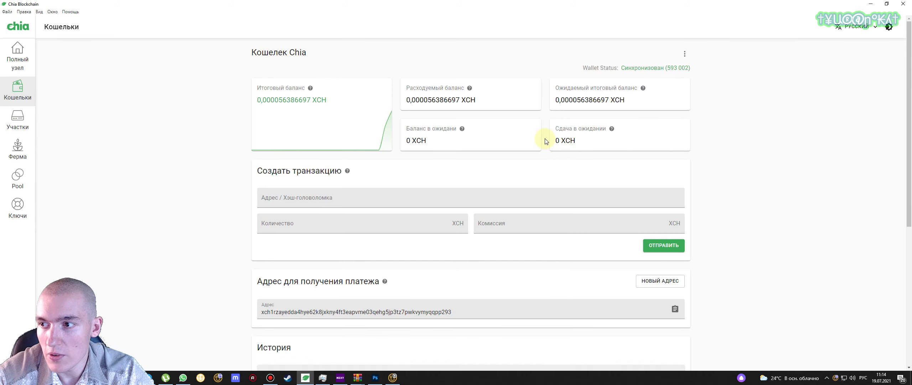
scroll(546, 141, "down", 6)
scroll(541, 192, "down", 1)
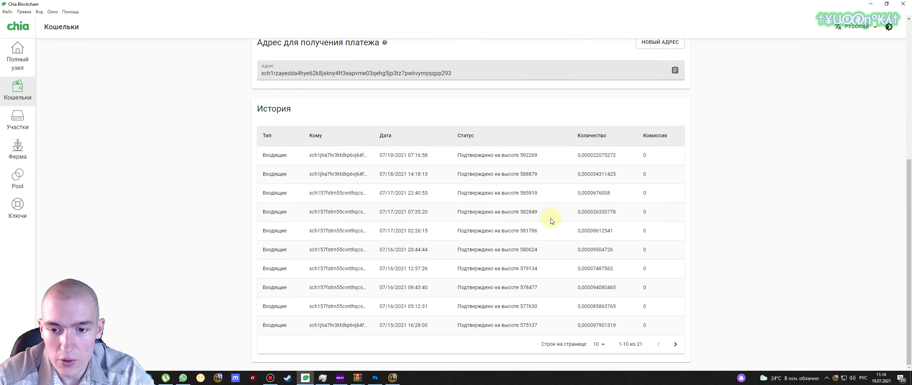
left_click(675, 344)
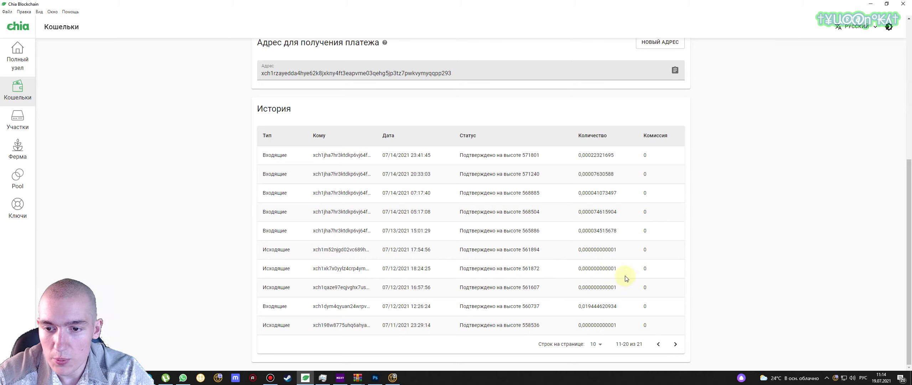
Step: Examine the outgoing transfer amounts and the 07/12/2021 incoming amount in the transaction history
left_click_drag(618, 269, 586, 270)
left_click(608, 268)
left_click(592, 270)
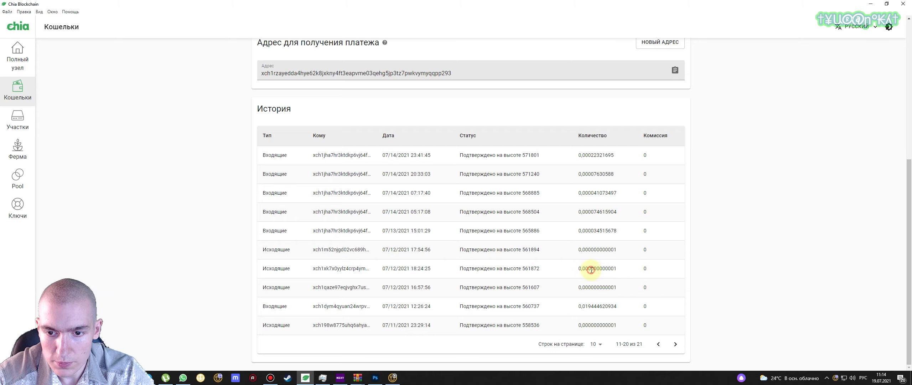
left_click_drag(620, 309, 588, 306)
left_click(600, 302)
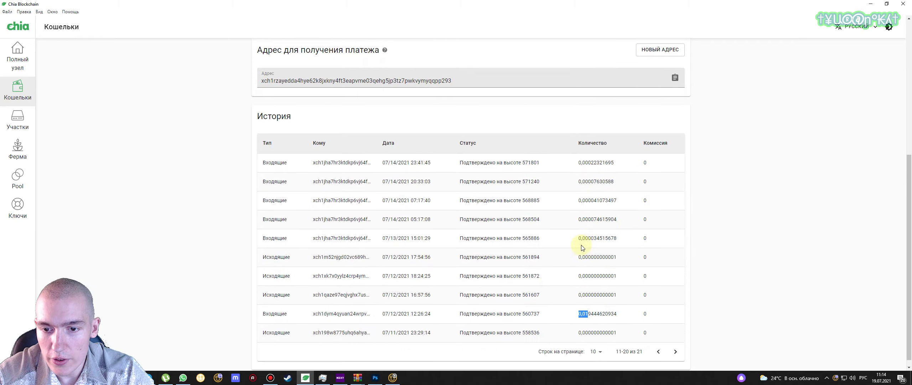
left_click(590, 251)
scroll(592, 252, "up", 7)
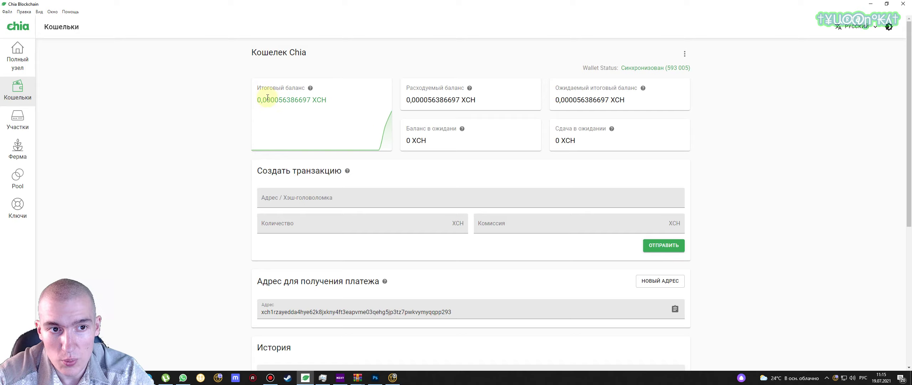
Step: Check the wallet's total balance against its transaction history and review the receiving address section
left_click_drag(267, 97, 311, 101)
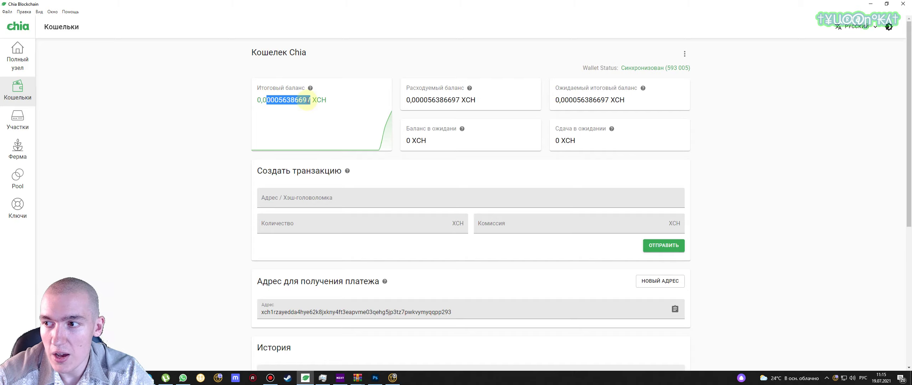
left_click(307, 100)
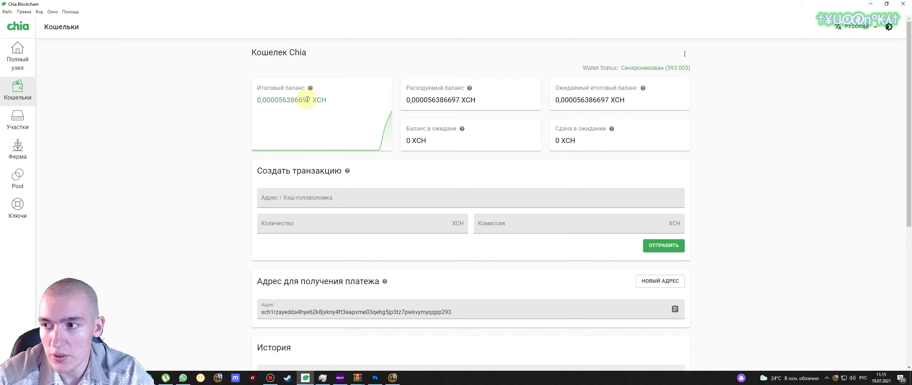
scroll(329, 152, "down", 7)
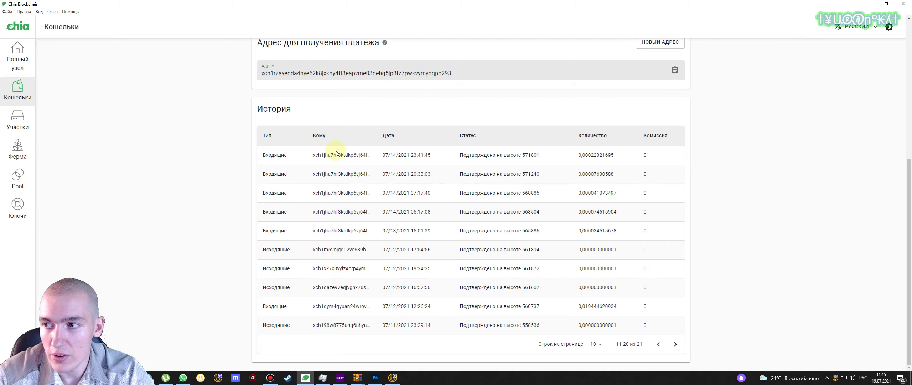
scroll(336, 147, "up", 7)
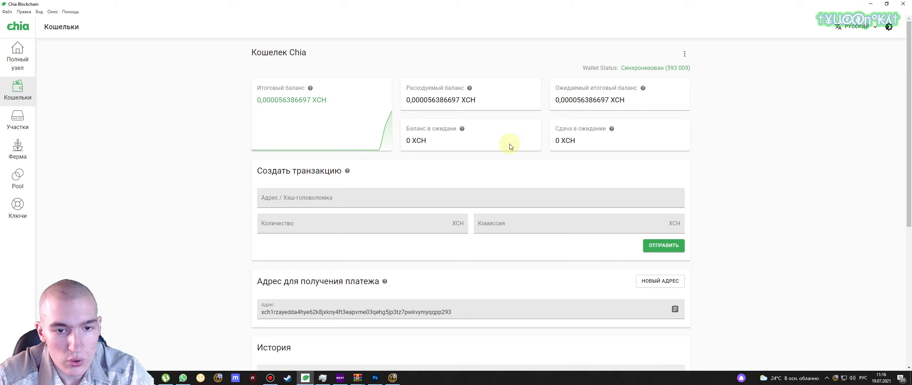
scroll(342, 198, "down", 3)
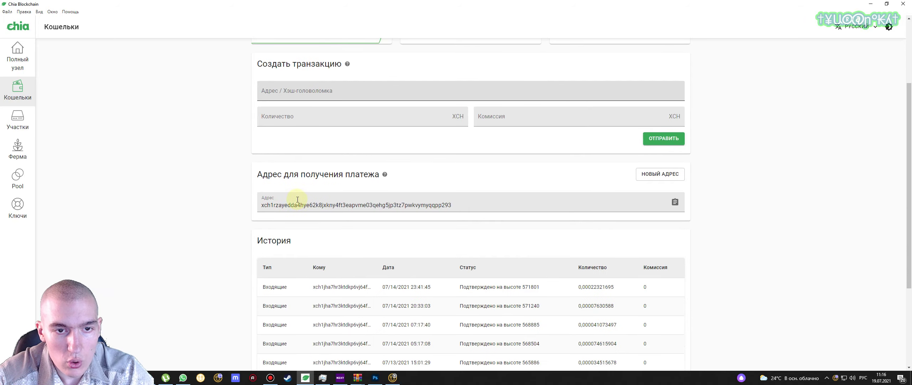
scroll(298, 199, "up", 3)
Step: Open the plots list and check the actions available for the plot in the default queue
left_click(18, 119)
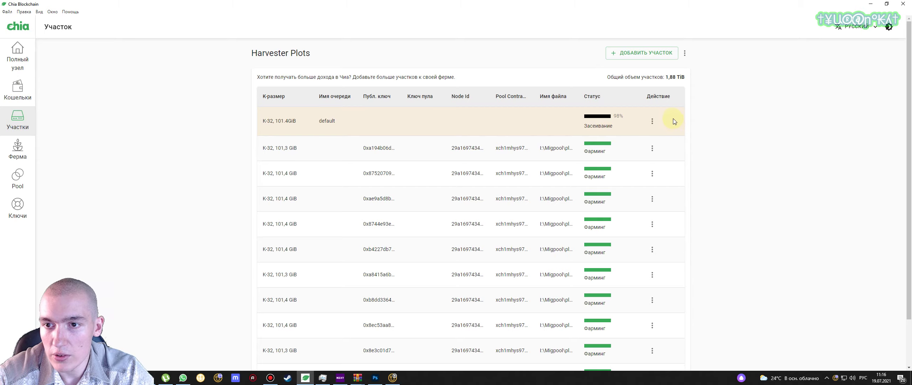
left_click(657, 123)
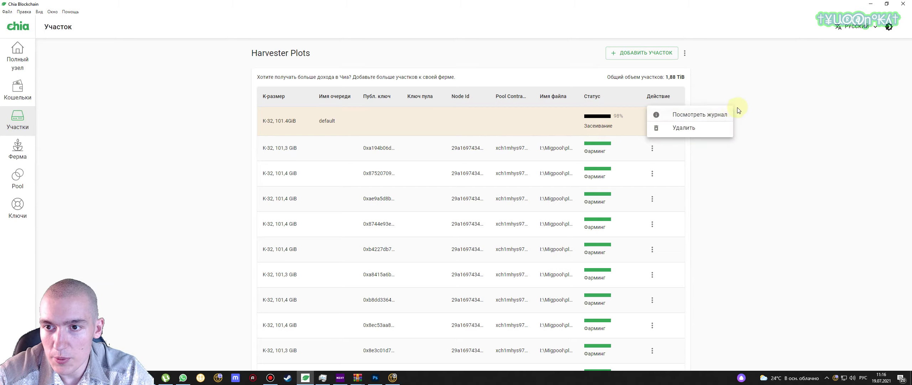
left_click(830, 132)
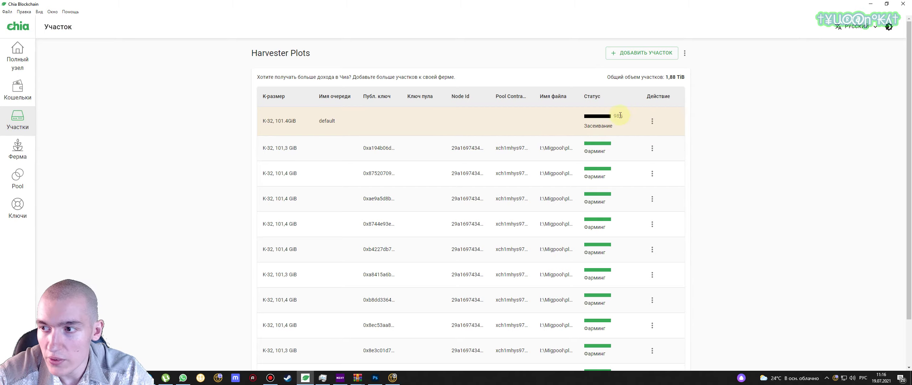
left_click(650, 125)
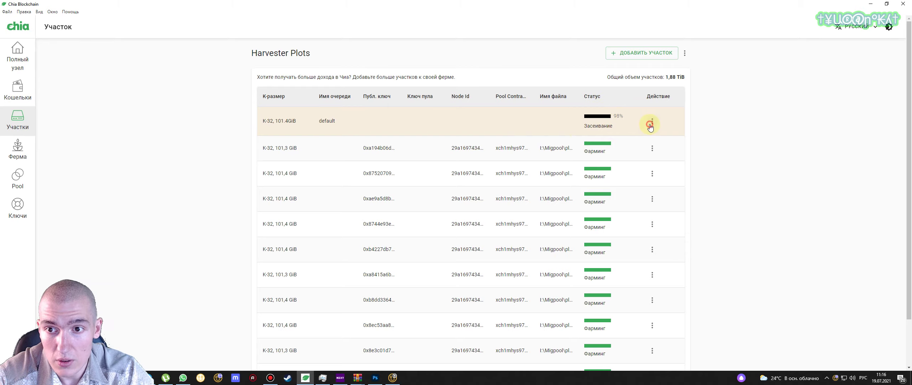
left_click(795, 147)
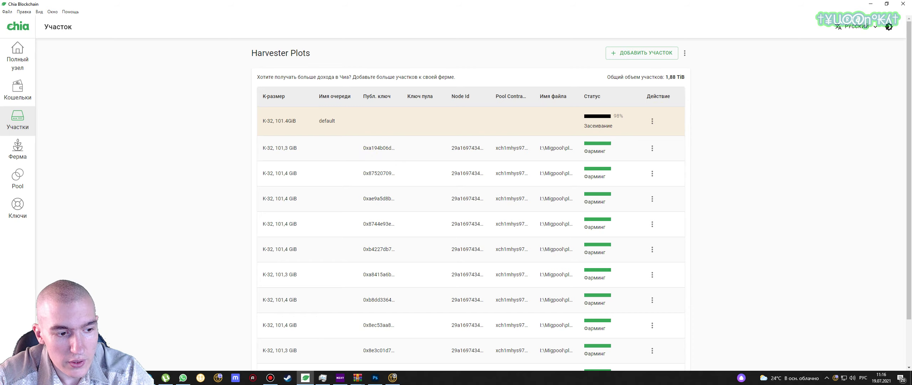
Step: Open a new File Explorer window and place it over the Chia window
mouse_move(78, 377)
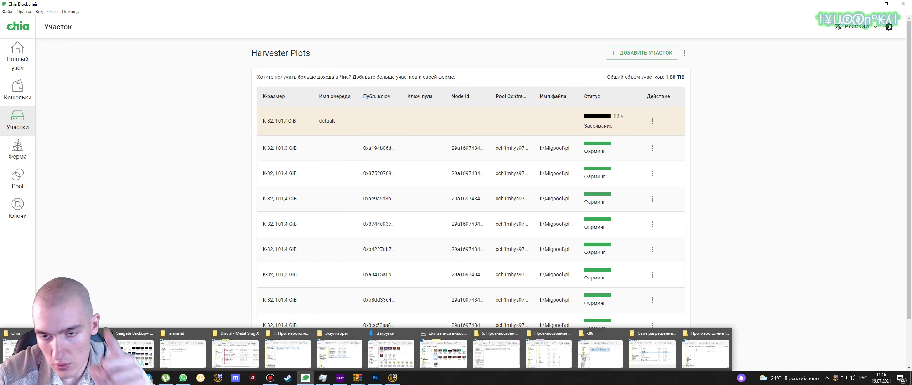
left_click(79, 353)
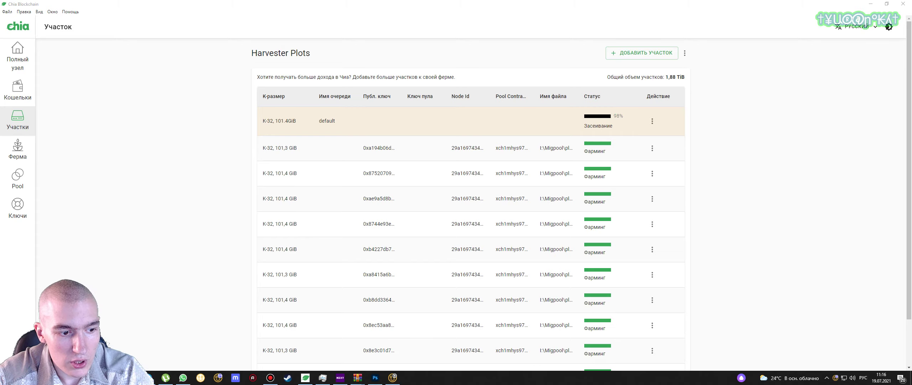
right_click(79, 378)
left_click(82, 340)
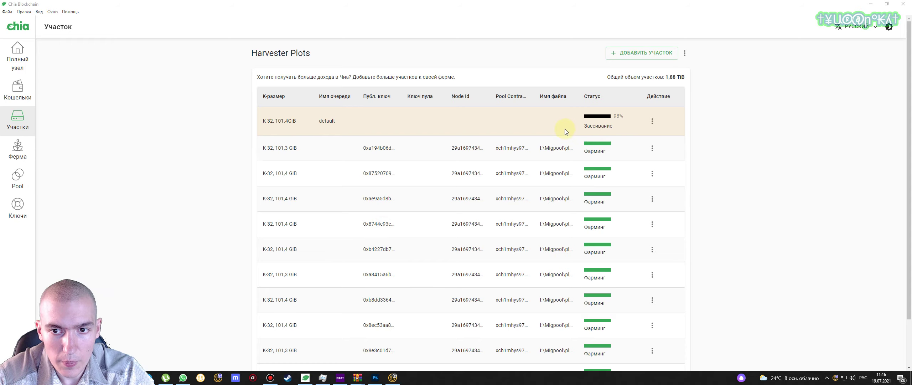
left_click_drag(222, 6, 520, 45)
Step: Browse in File Explorer to the account's profile folder inside Пользователи on local disk C:
scroll(351, 157, "down", 5)
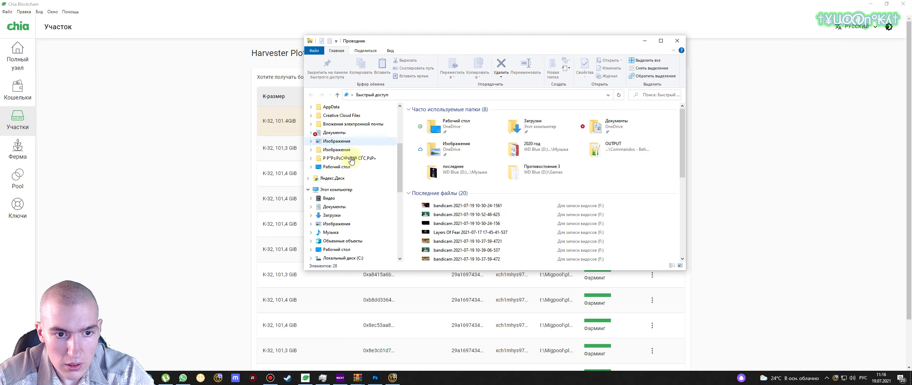
scroll(351, 160, "down", 2)
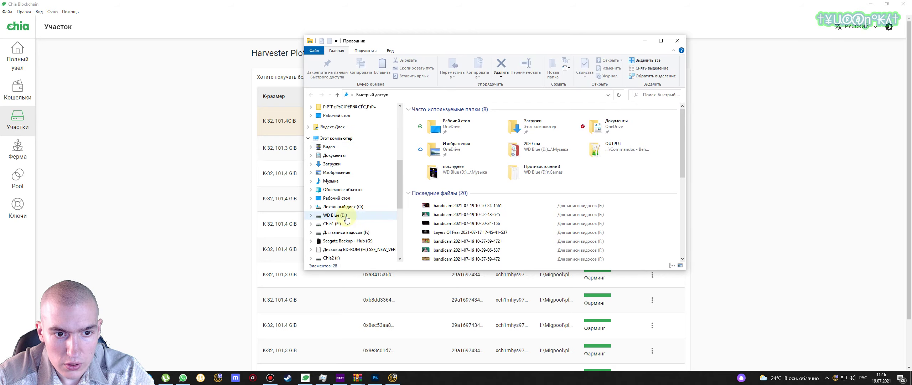
left_click(351, 207)
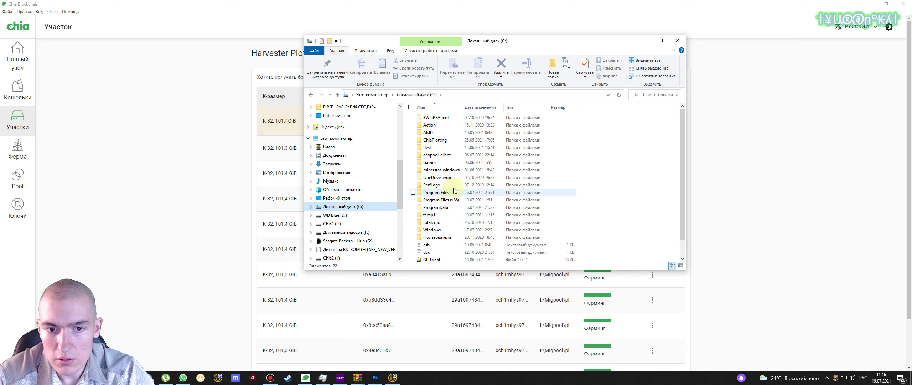
left_click(444, 238)
double_click(444, 239)
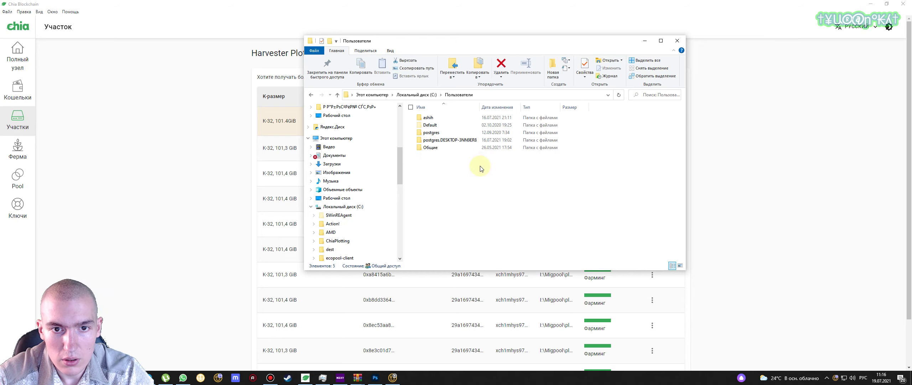
double_click(461, 116)
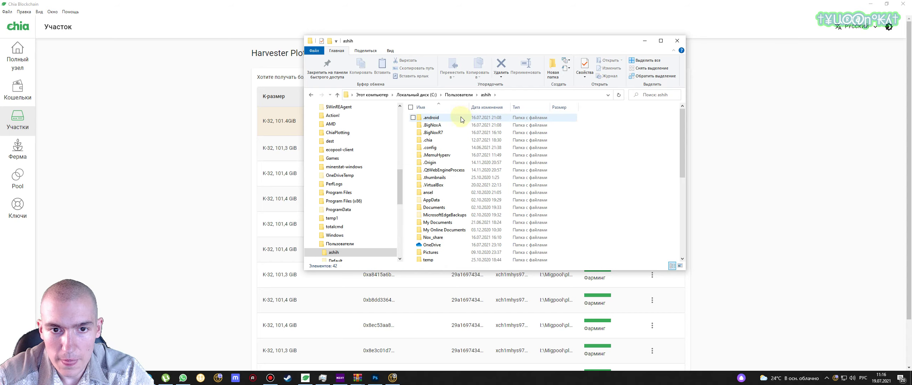
Step: Open the wallet database folder at .chia\mainnet\wallet\db within the profile folder
left_click(438, 142)
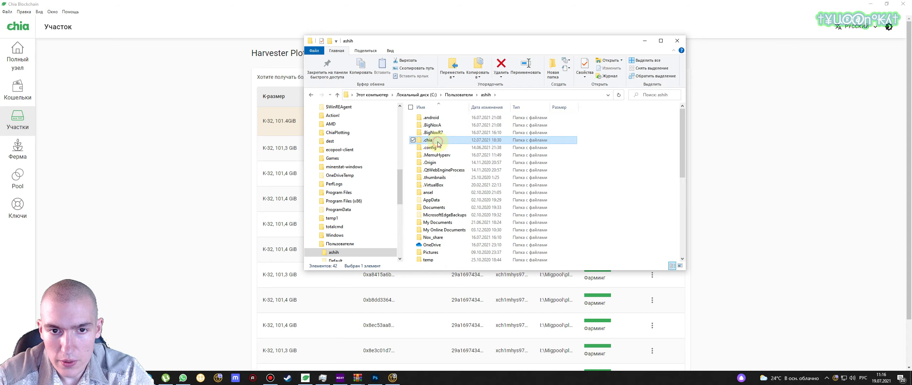
double_click(438, 142)
left_click(449, 117)
double_click(449, 118)
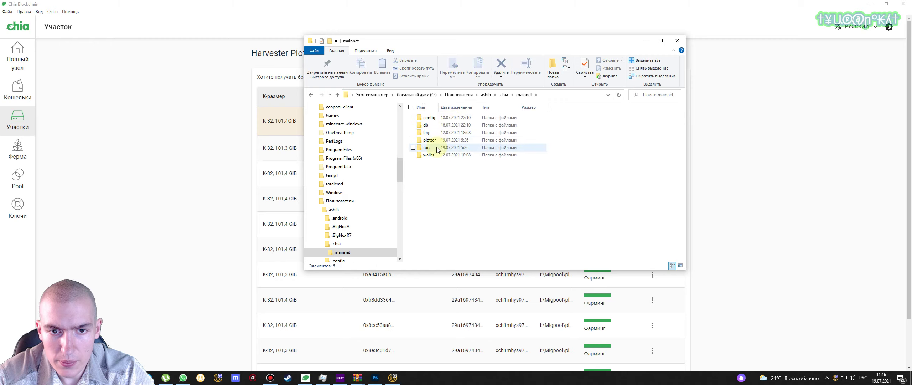
double_click(434, 157)
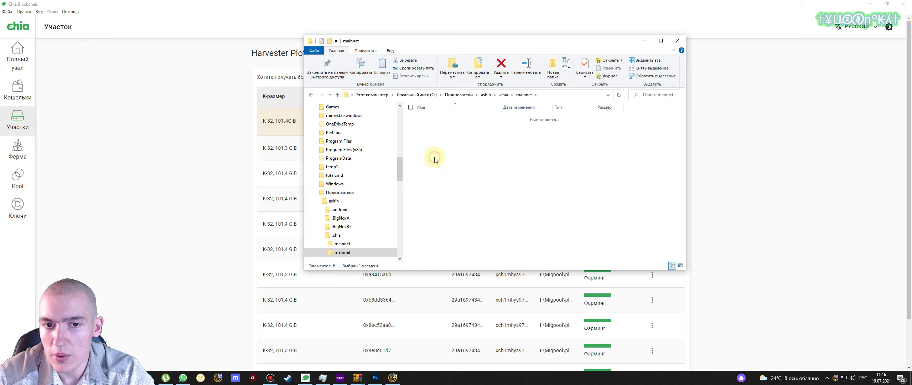
double_click(436, 118)
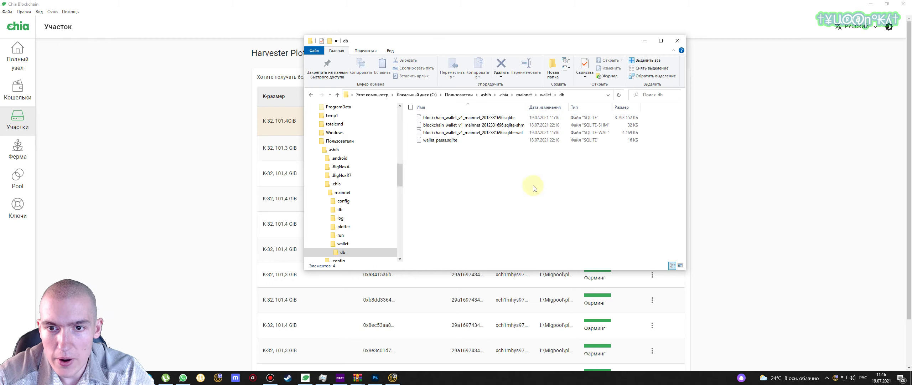
Step: Highlight all the wallet database files in the db folder to identify them, and clear the selection
left_click_drag(557, 190, 423, 111)
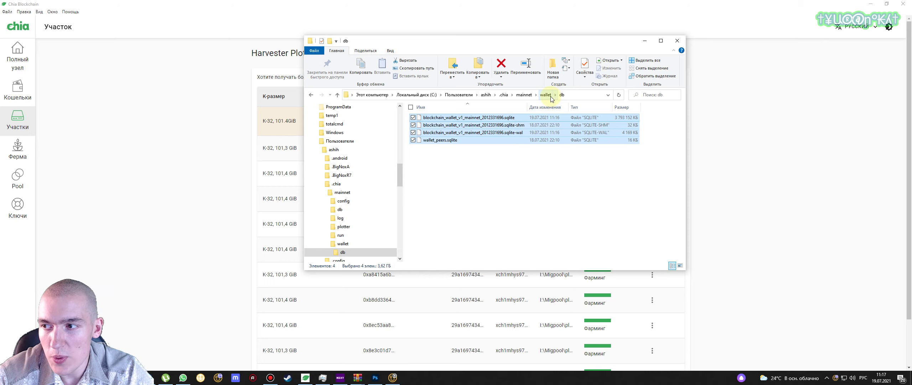
left_click_drag(508, 187, 404, 114)
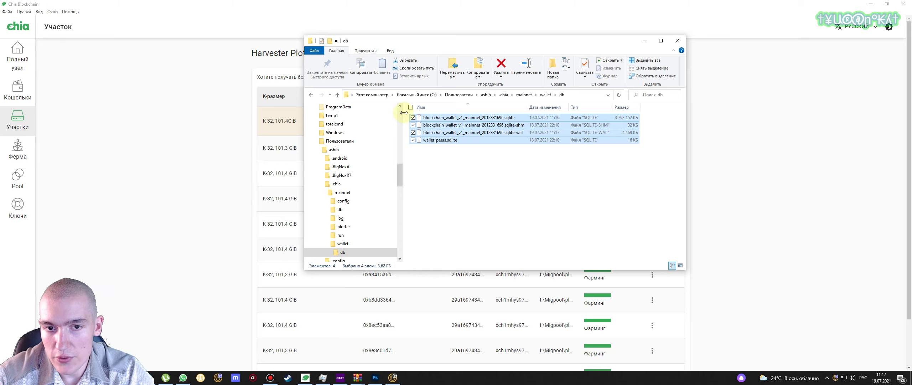
left_click(510, 176)
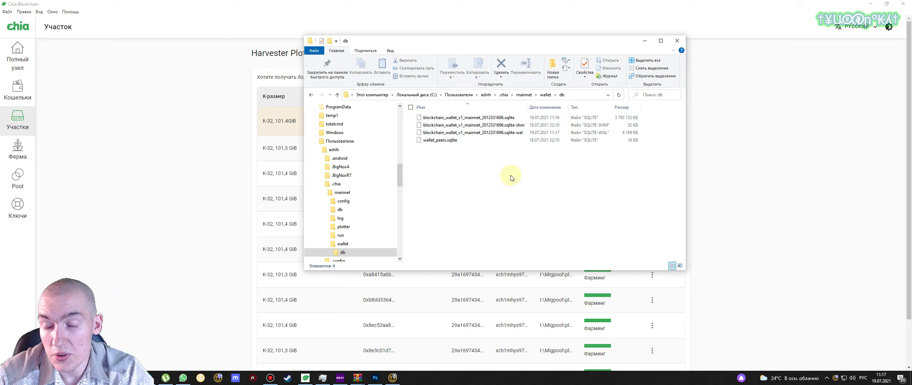
Step: Highlight all the files in the wallet db folder repeatedly to point them out, shifting the File Explorer window slightly, and leave them unselected
left_click_drag(528, 184, 433, 103)
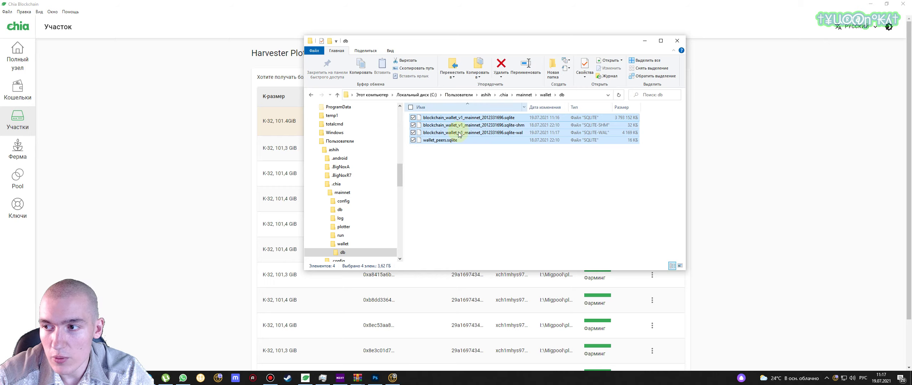
left_click(519, 167)
left_click_drag(564, 186, 420, 106)
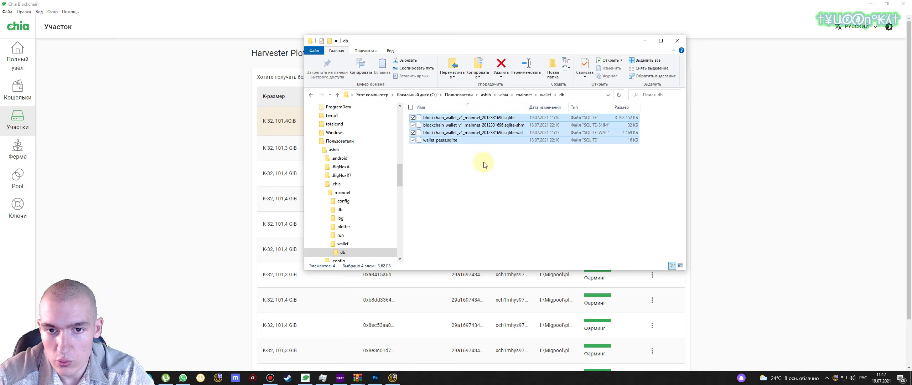
left_click(505, 196)
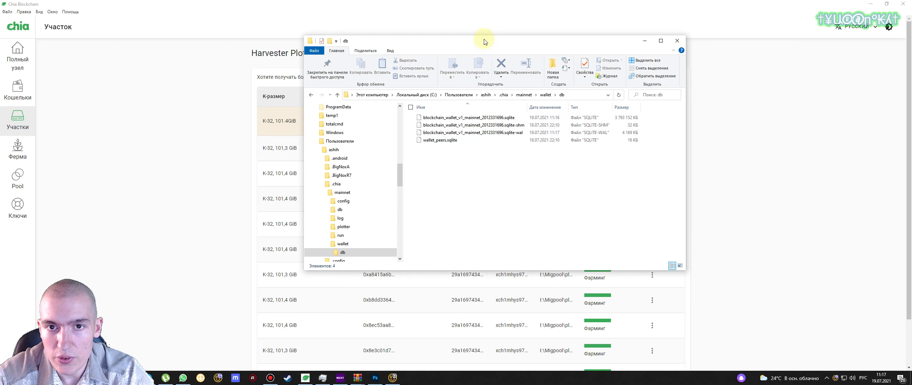
left_click_drag(484, 41, 470, 70)
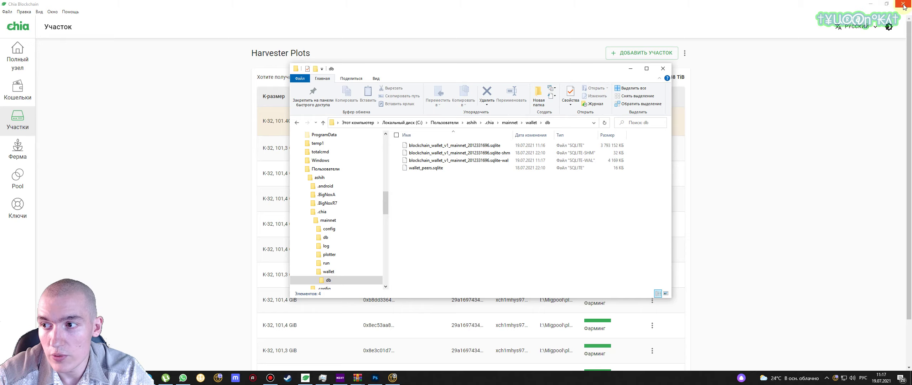
left_click_drag(562, 216, 405, 137)
left_click(485, 209)
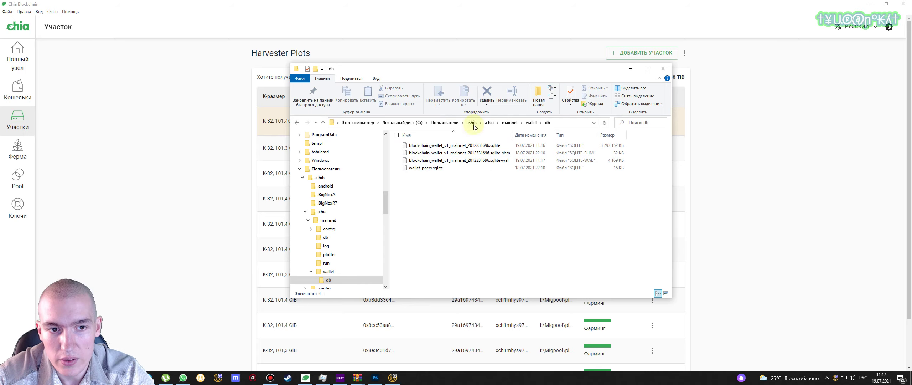
Step: Switch to the Chia window and check the full node overview, finishing on the wallet page
left_click(789, 199)
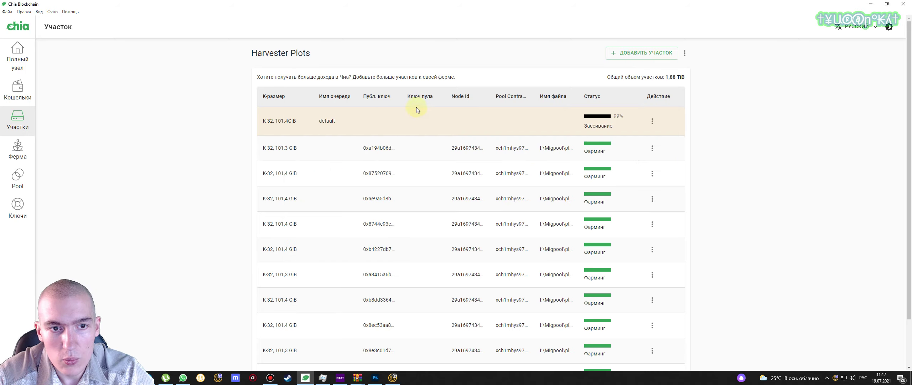
left_click(22, 88)
left_click(17, 53)
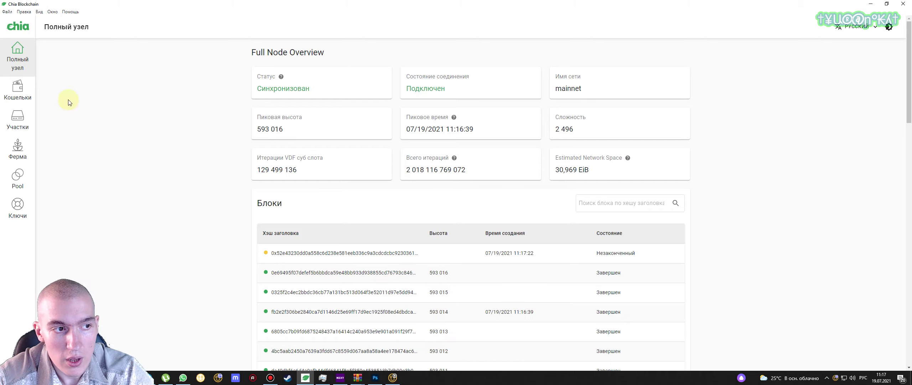
left_click(18, 91)
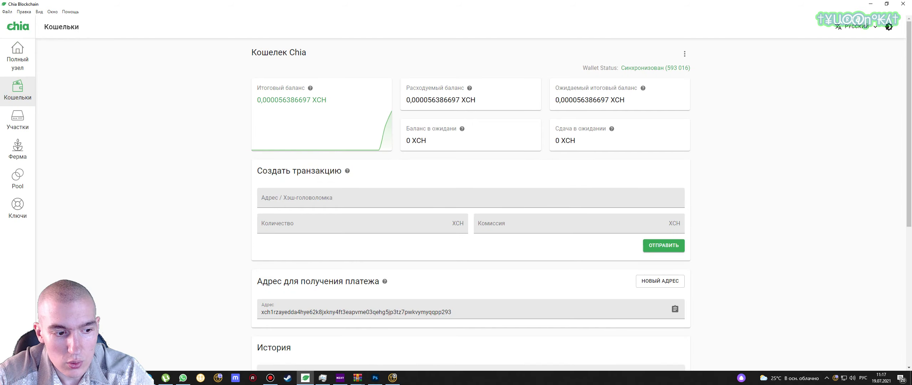
Step: Switch back to the File Explorer window showing the wallet db folder and go up to the mainnet folder
left_click(121, 377)
left_click(750, 339)
key("alt+Left")
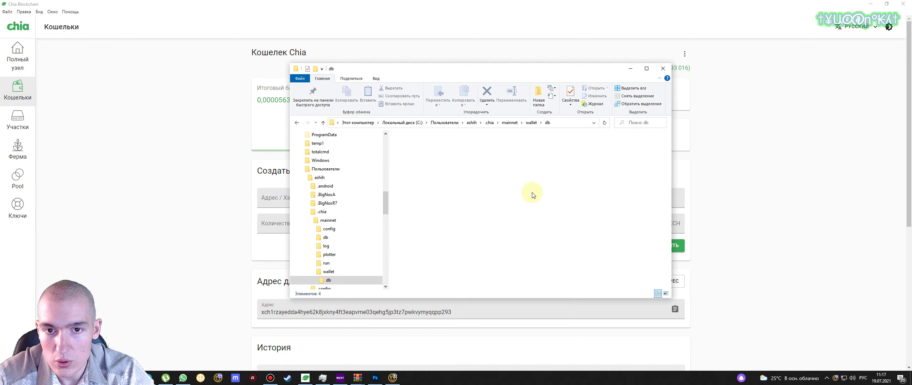
left_click(505, 123)
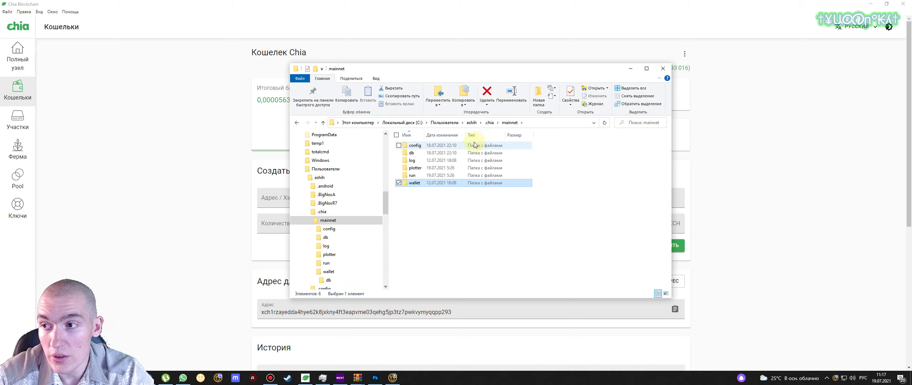
Step: Highlight all the subfolders in the mainnet folder, from config to wallet, to point them out, and clear the selection
left_click_drag(478, 218, 408, 134)
left_click(460, 224)
left_click_drag(519, 241, 365, 137)
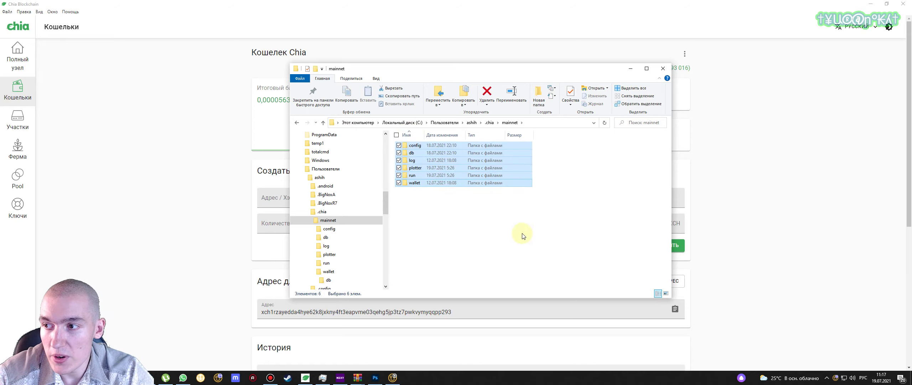
left_click(513, 220)
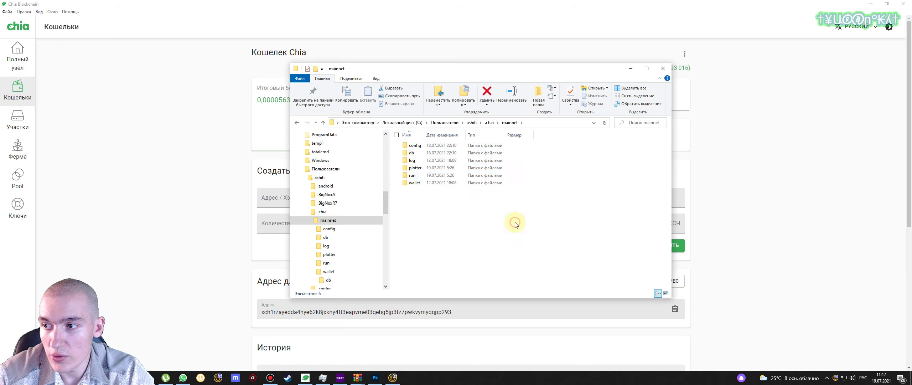
Step: Minimize the File Explorer window and review the Chia wallet page's transaction history, returning to the balance overview
left_click(630, 71)
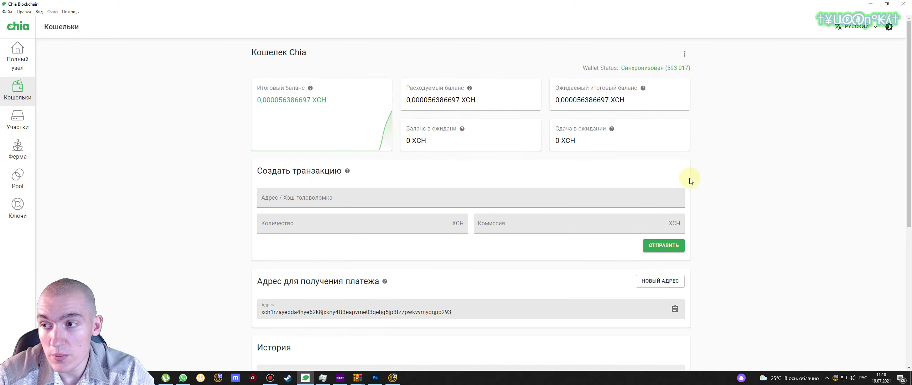
scroll(690, 180, "down", 5)
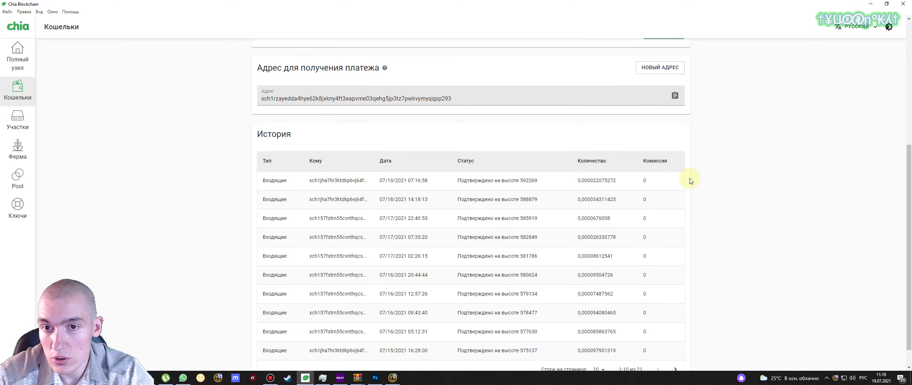
scroll(690, 180, "up", 5)
scroll(690, 180, "up", 1)
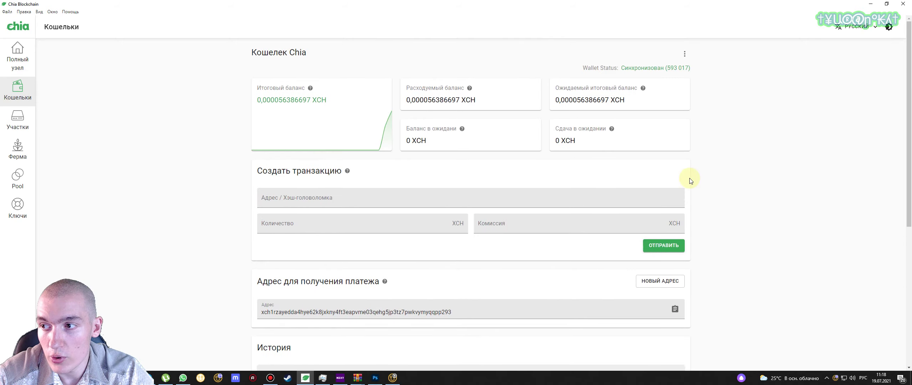